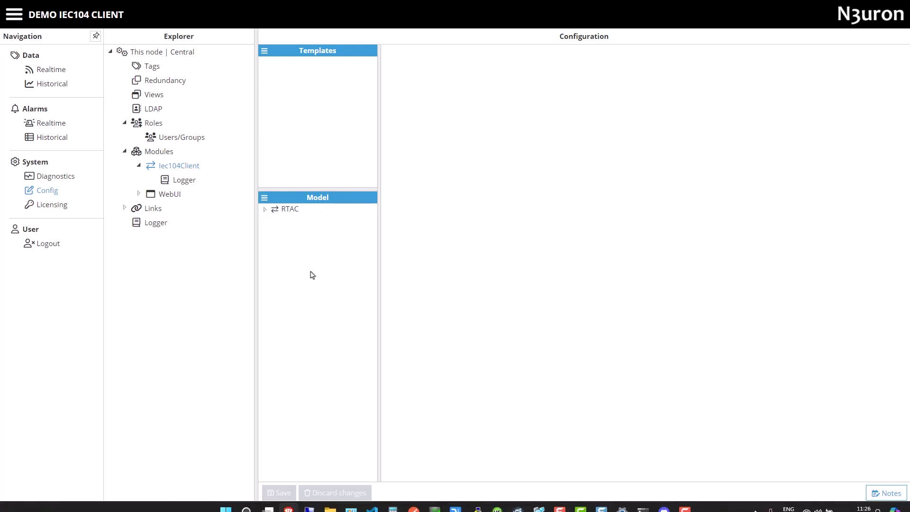
Step: Switch to the remote RTAC session showing the IEC 60870-5-101/104 server map's Bitstrings list
{"action": "key", "text": "alt+Tab"}
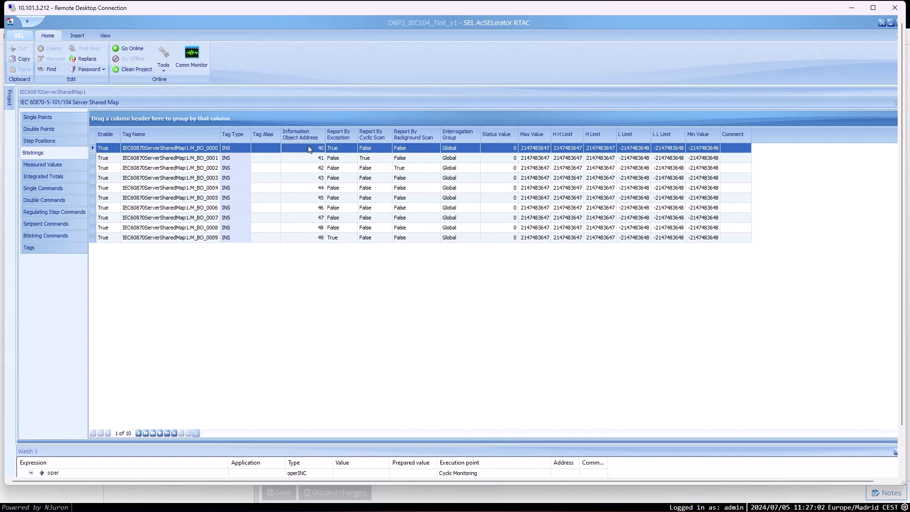
Step: Inspect double point M_DP_0001 at address 21 and measured value M_ME_0002 at address 52
{"action": "left_click", "coordinate": [76, 130]}
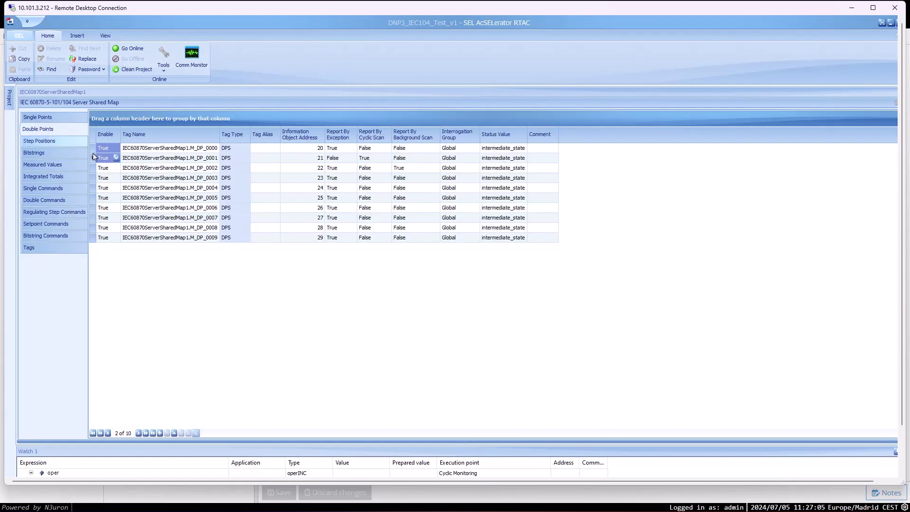
{"action": "left_click", "coordinate": [94, 158]}
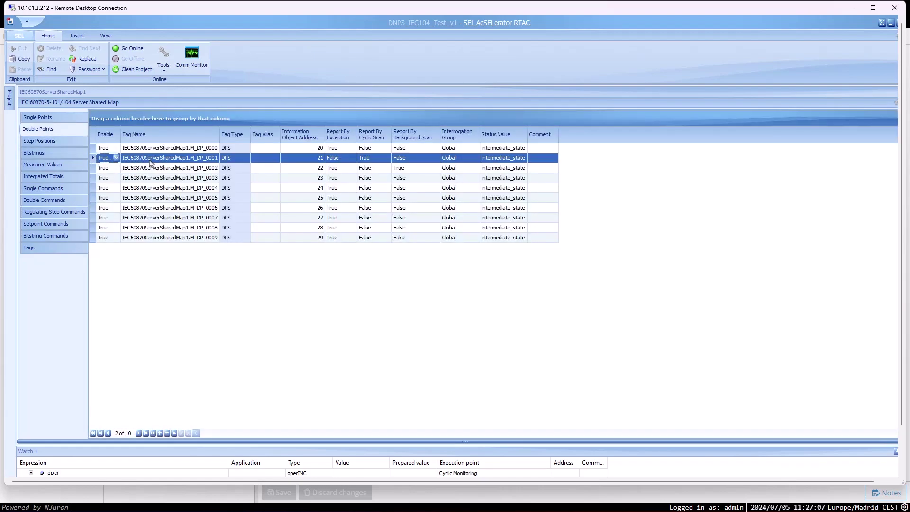
{"action": "left_click", "coordinate": [41, 164]}
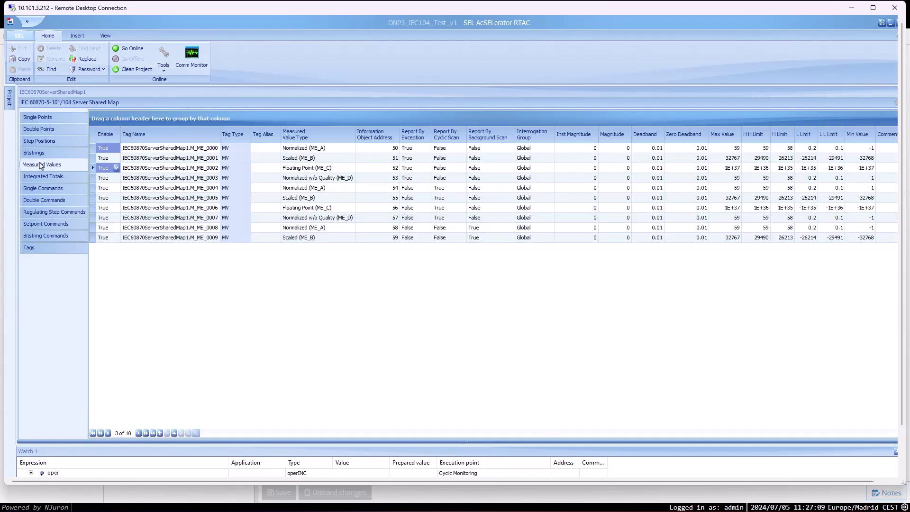
{"action": "left_click", "coordinate": [105, 169]}
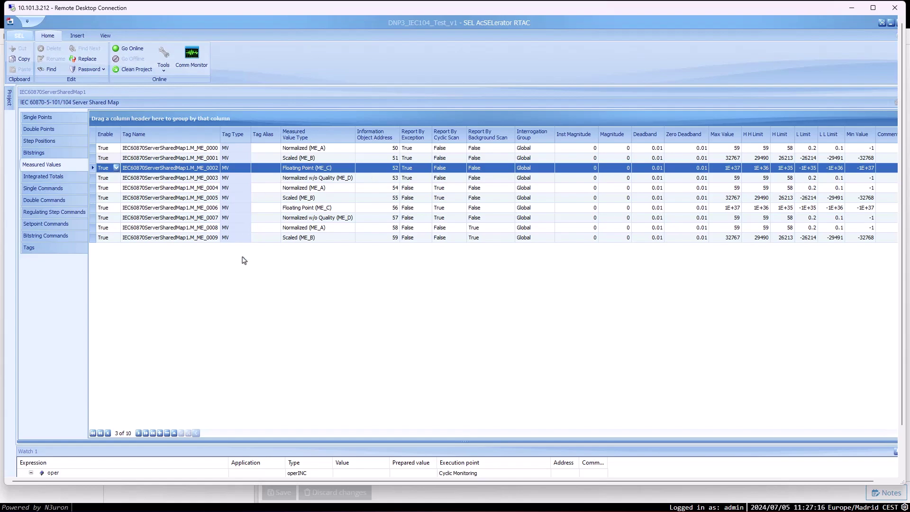
Step: Back in N3uron's tag configuration, create a new root tag named BitString40
{"action": "key", "text": "alt+Tab"}
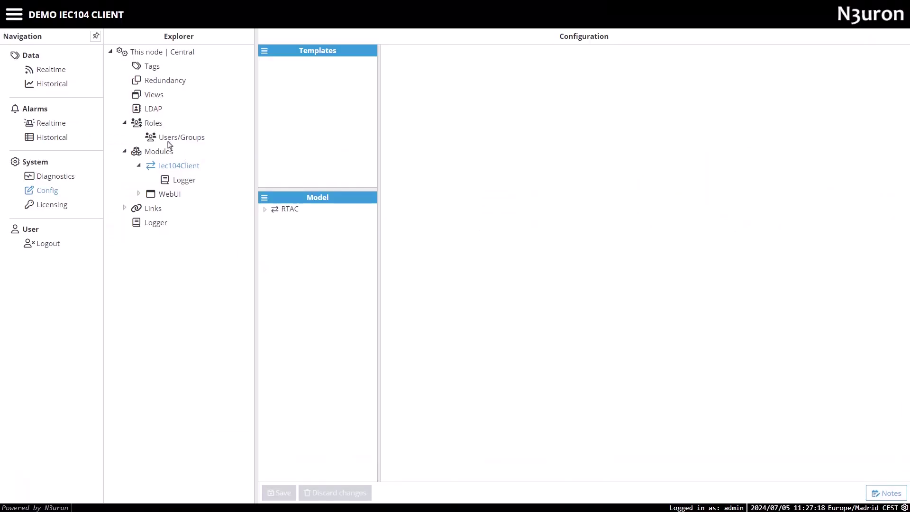
{"action": "left_click", "coordinate": [152, 67]}
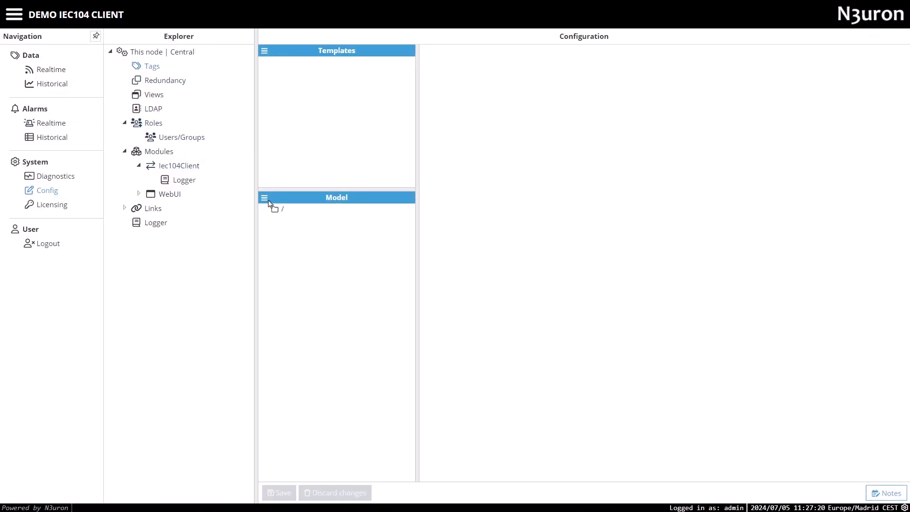
{"action": "right_click", "coordinate": [274, 208]}
{"action": "left_click", "coordinate": [279, 230]}
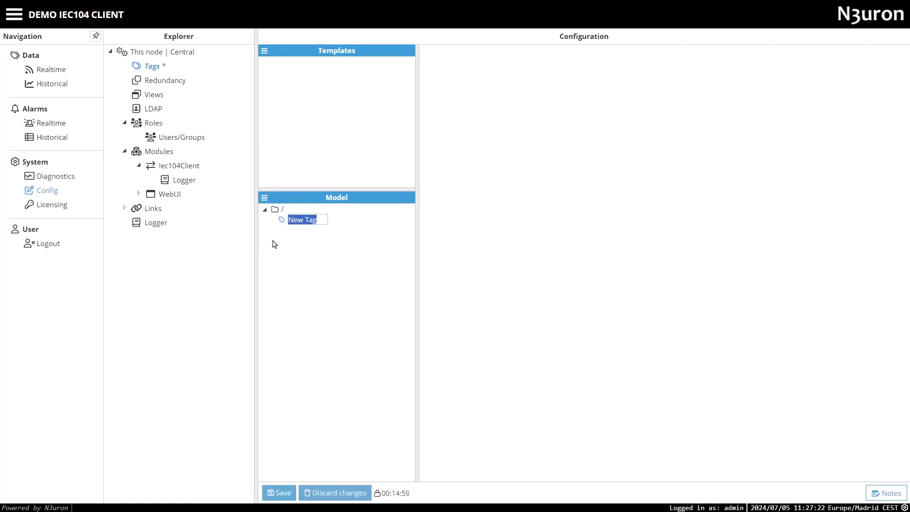
{"action": "type", "text": "BitString40"}
{"action": "key", "text": "Return"}
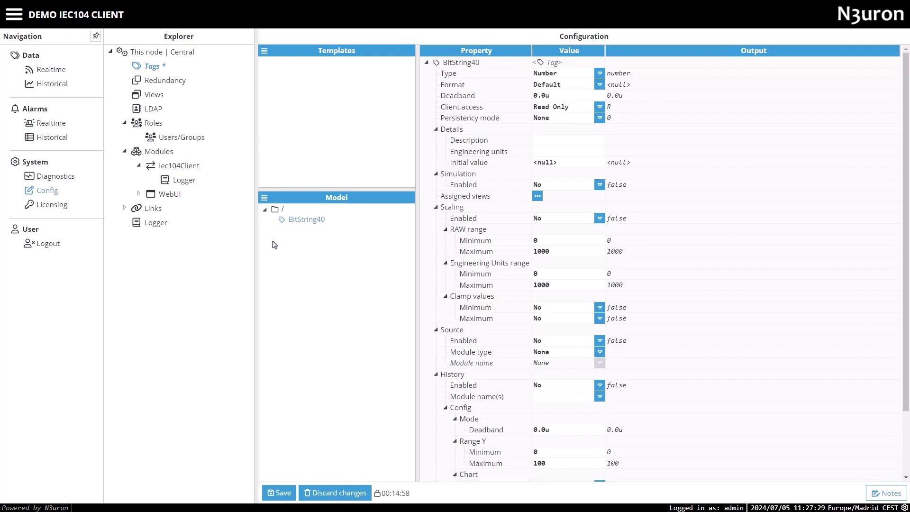
Step: Enable BitString40's source and set its module type to Iec104Client
{"action": "left_click", "coordinate": [436, 129]}
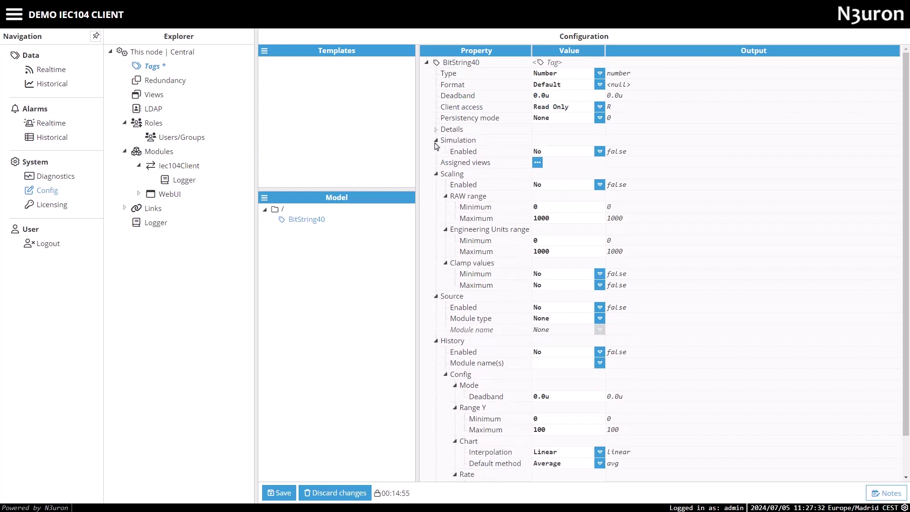
{"action": "left_click", "coordinate": [436, 141]}
{"action": "left_click", "coordinate": [436, 162]}
{"action": "left_click", "coordinate": [436, 218]}
{"action": "left_click", "coordinate": [437, 230]}
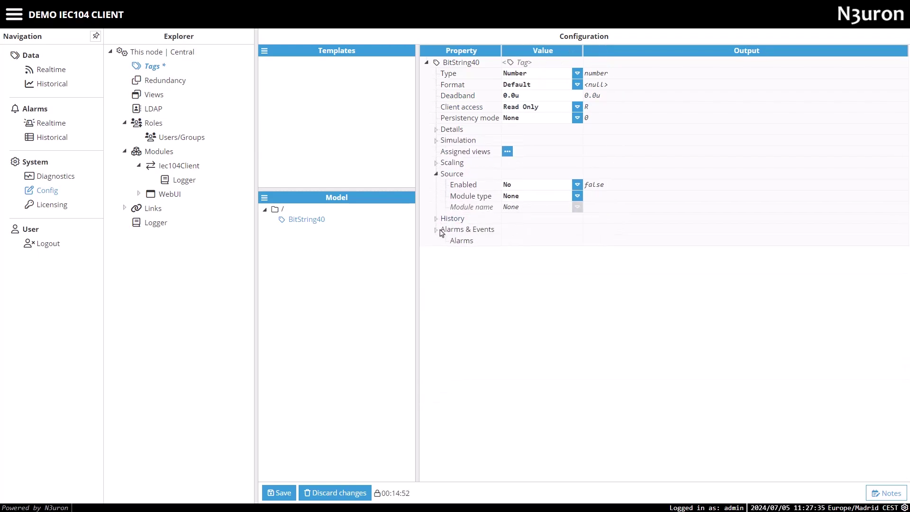
{"action": "left_click", "coordinate": [536, 185]}
{"action": "left_click", "coordinate": [531, 199]}
{"action": "left_click", "coordinate": [531, 199]}
{"action": "scroll", "coordinate": [539, 286], "scroll_direction": "down", "scroll_amount": 3}
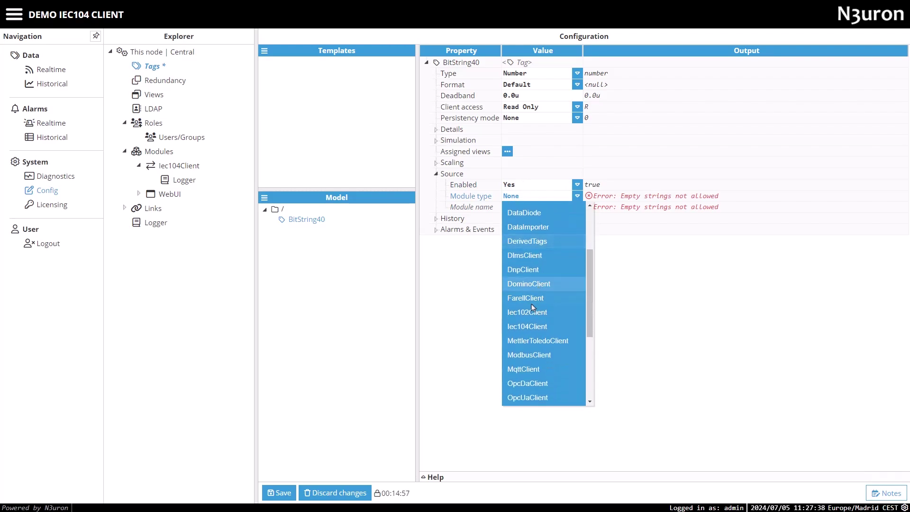
{"action": "left_click", "coordinate": [524, 326]}
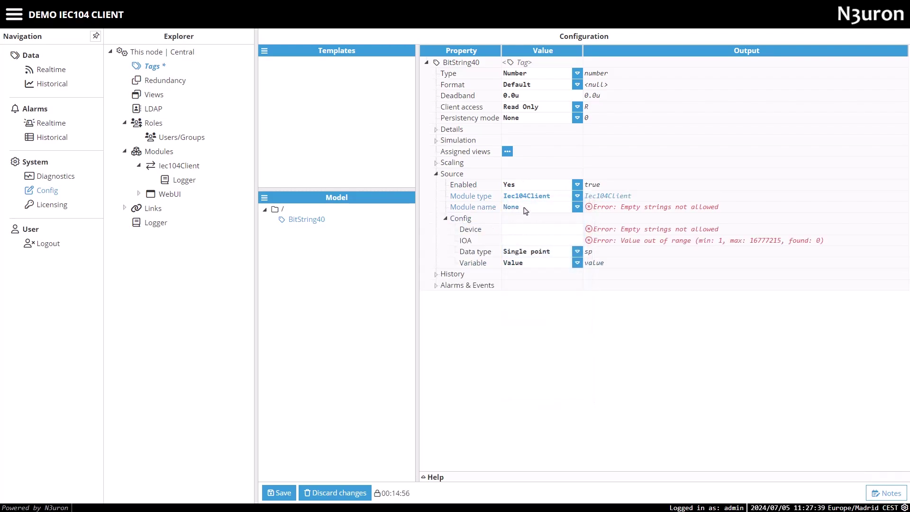
Step: Set the module name to Iec104Client and the device to RTAC/Controller01
{"action": "left_click", "coordinate": [525, 211]}
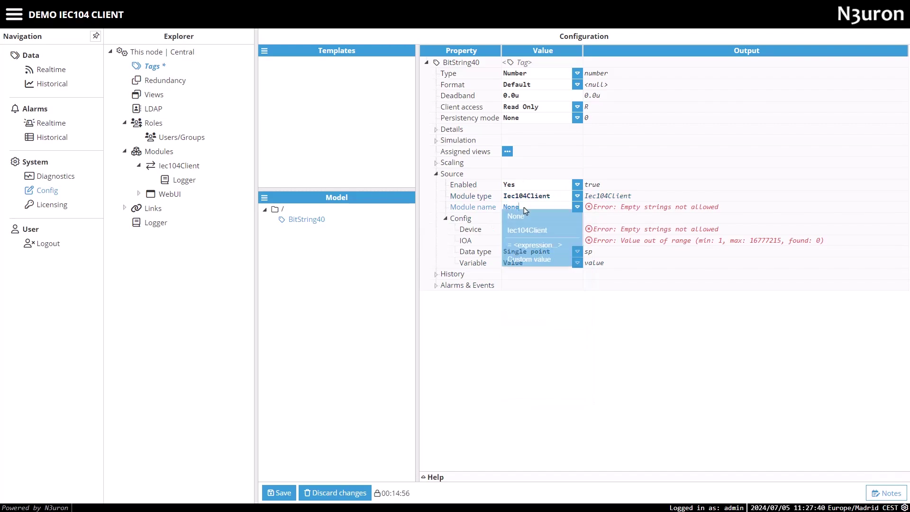
{"action": "left_click", "coordinate": [529, 234]}
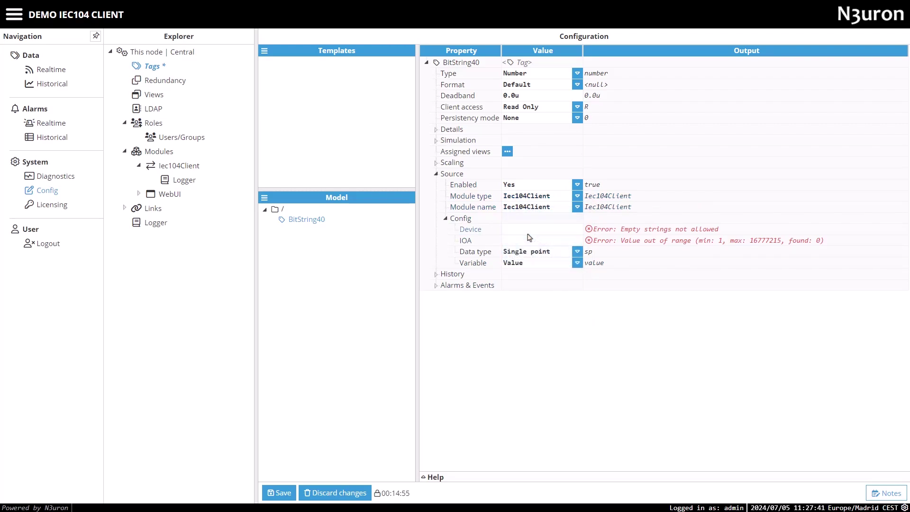
{"action": "left_click", "coordinate": [523, 232]}
{"action": "type", "text": "RTAC/Controller01"}
{"action": "left_click", "coordinate": [534, 238]}
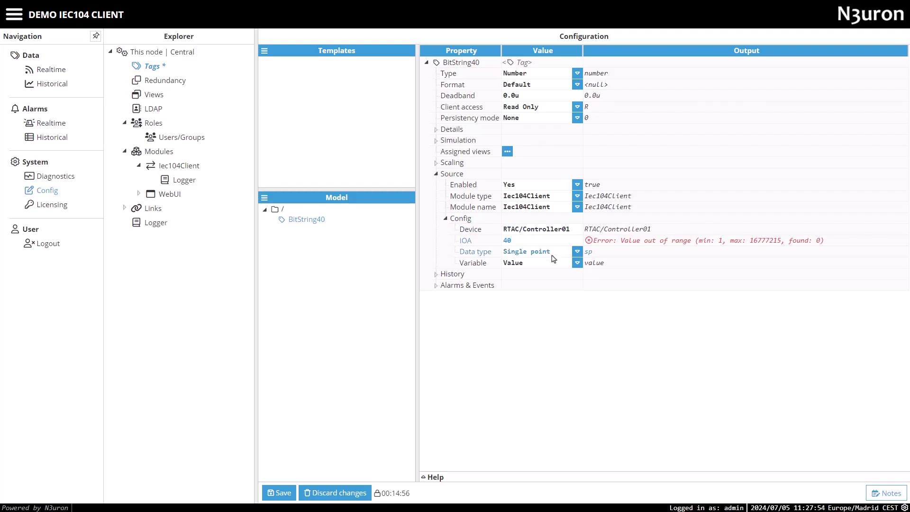
Step: Enter IOA 40, set data type Bit string, save, and view BitString40 in Realtime
{"action": "left_click", "coordinate": [551, 252]}
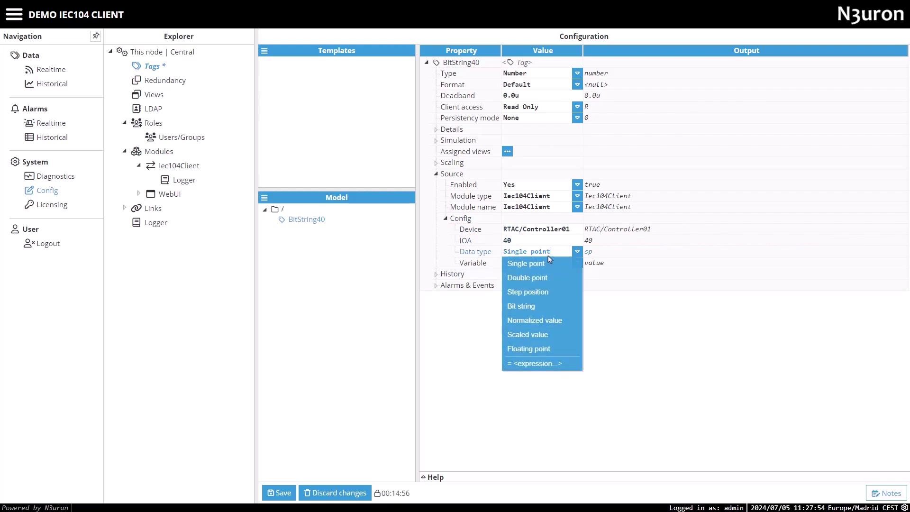
{"action": "left_click", "coordinate": [525, 309]}
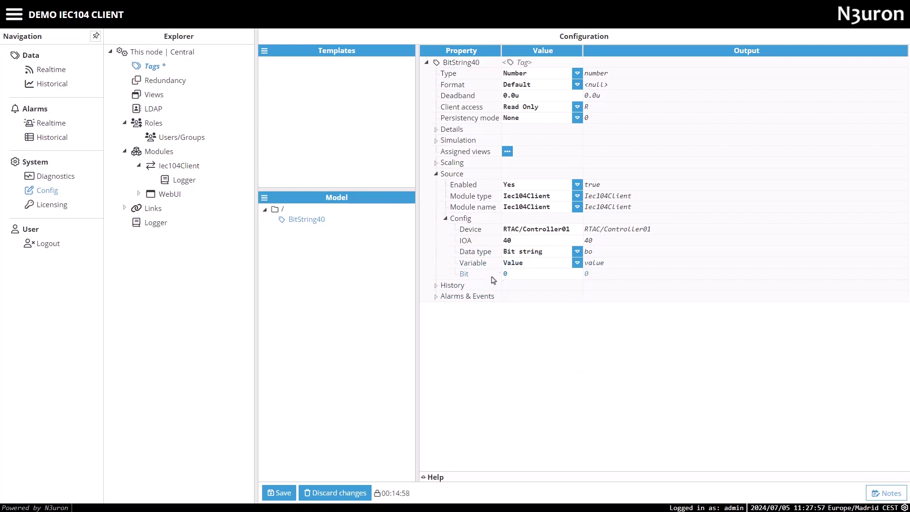
{"action": "left_click", "coordinate": [284, 494]}
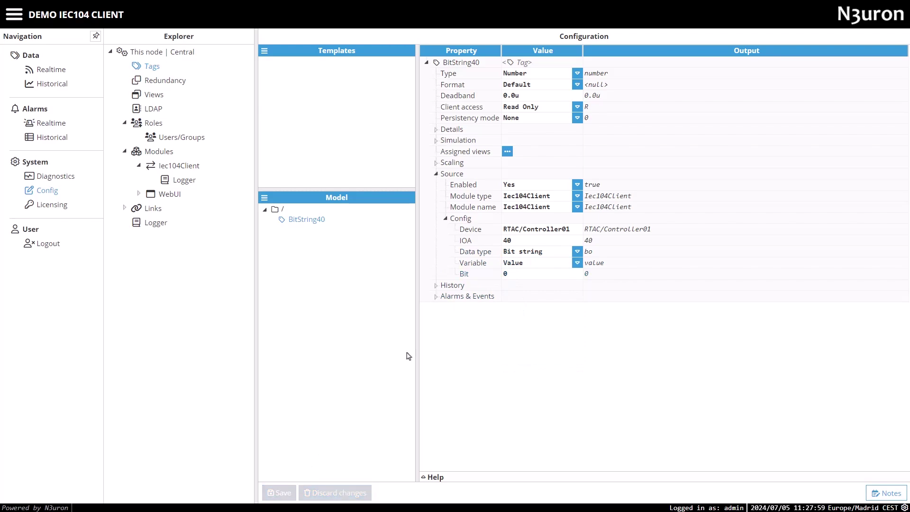
{"action": "left_click", "coordinate": [51, 70]}
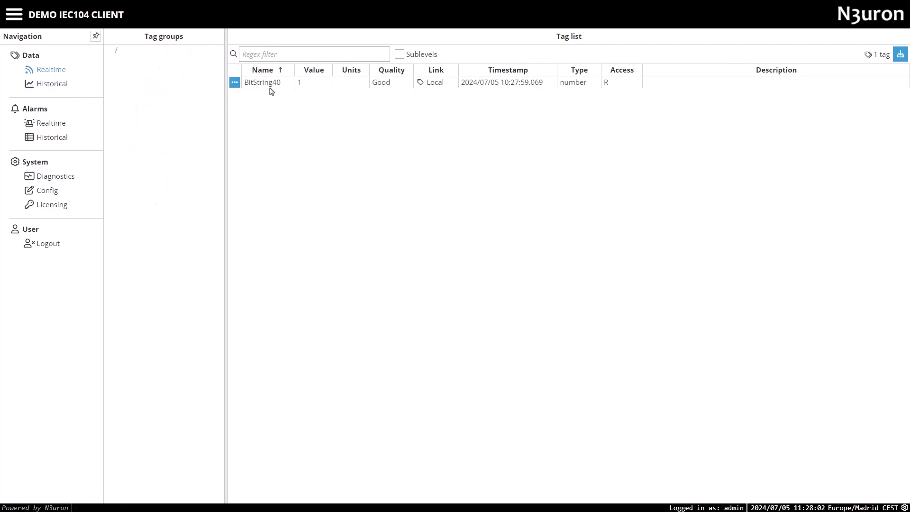
Step: Switch BitString40's variable to Value: raw, save, and see 11 in Realtime
{"action": "left_click", "coordinate": [49, 194]}
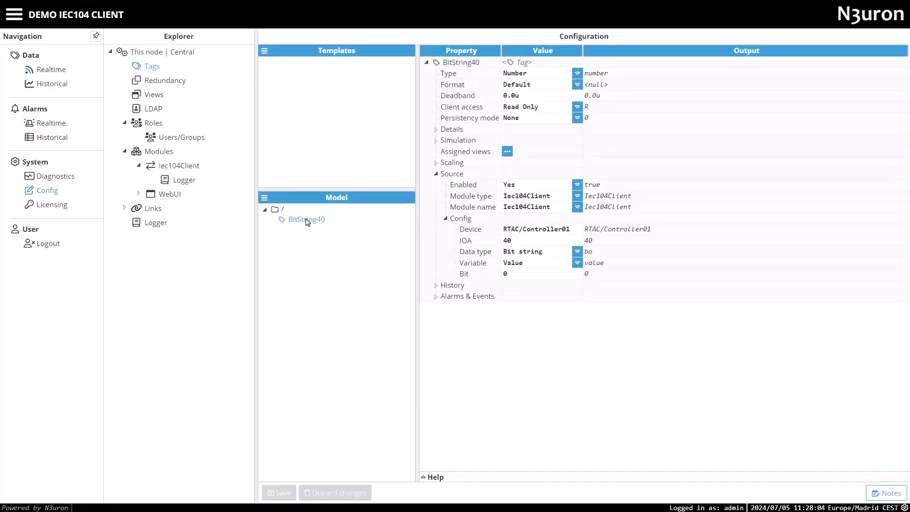
{"action": "left_click", "coordinate": [521, 263]}
{"action": "left_click", "coordinate": [521, 289]}
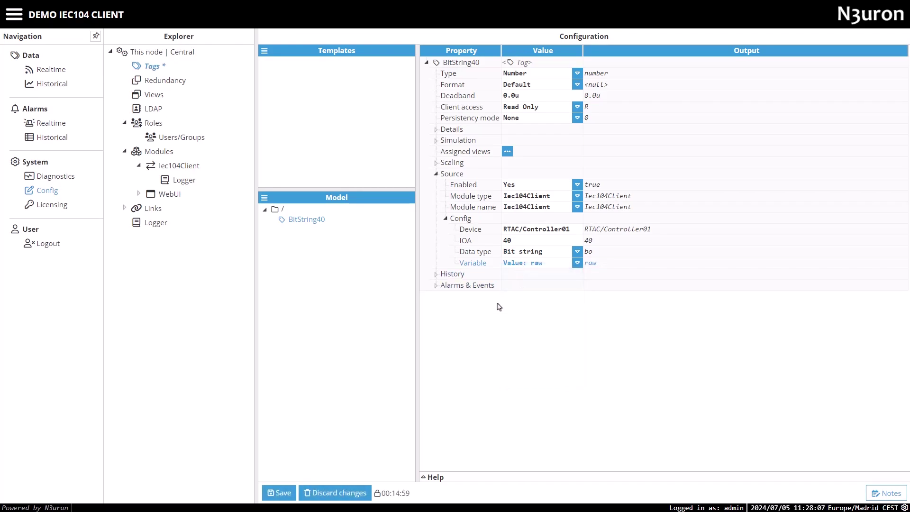
{"action": "left_click", "coordinate": [283, 493]}
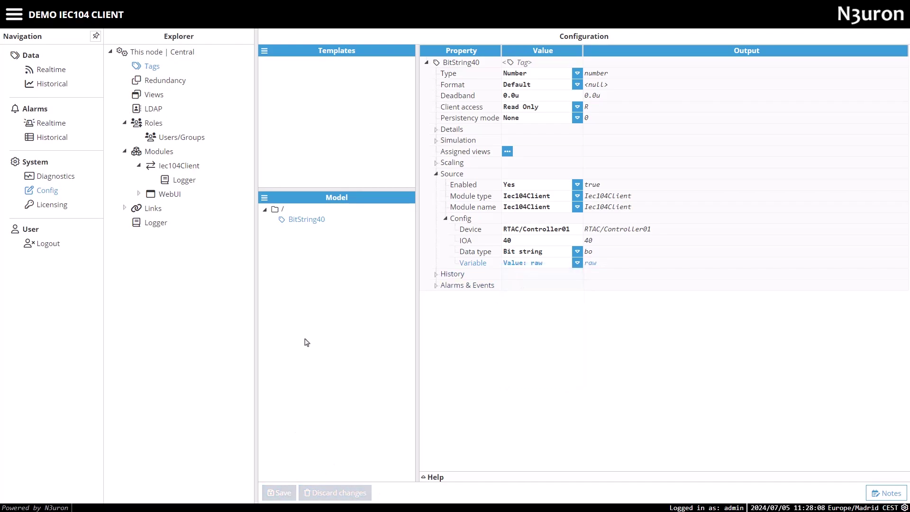
{"action": "left_click", "coordinate": [47, 71]}
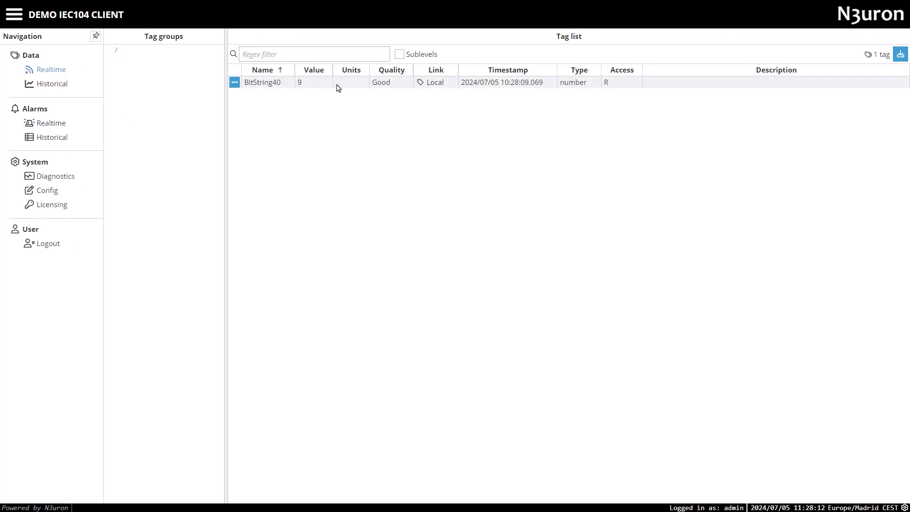
Step: Change BitString40's variable to Cause of transmission, save, and see 3 in Realtime
{"action": "left_click", "coordinate": [51, 191]}
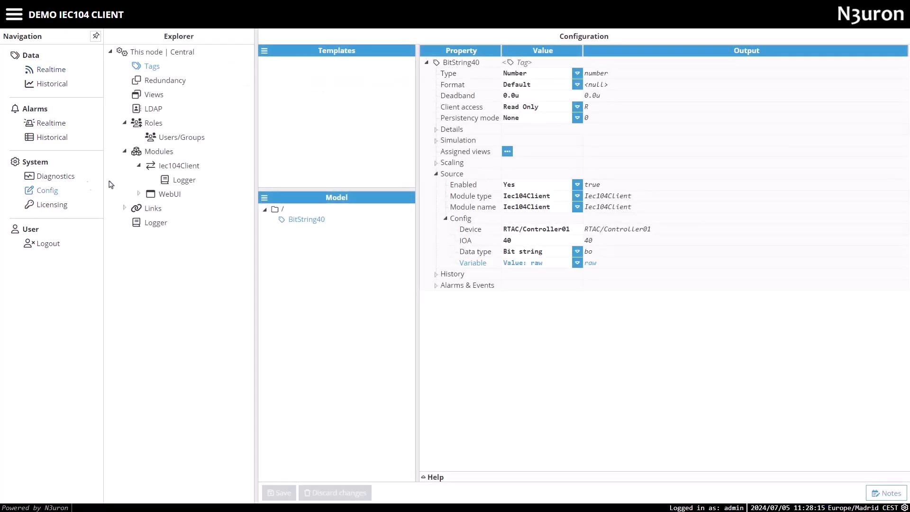
{"action": "left_click", "coordinate": [542, 268]}
{"action": "left_click", "coordinate": [533, 301]}
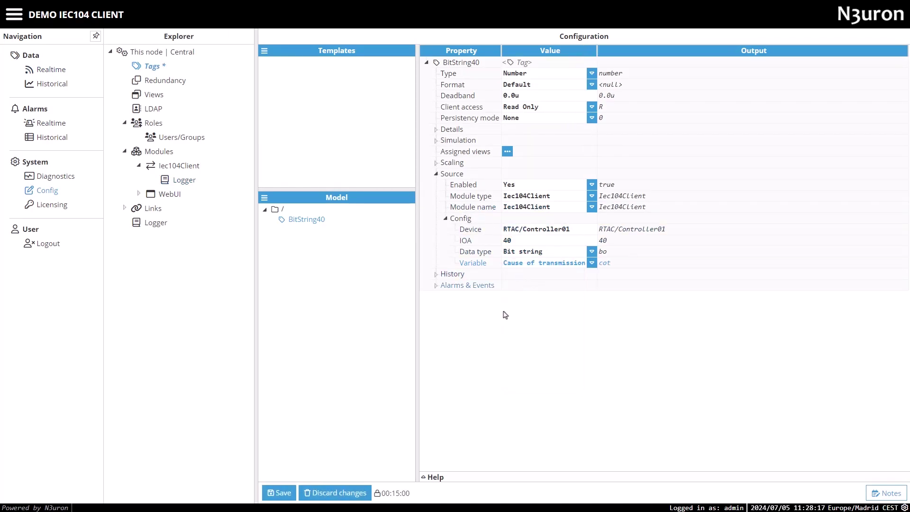
{"action": "left_click", "coordinate": [279, 497]}
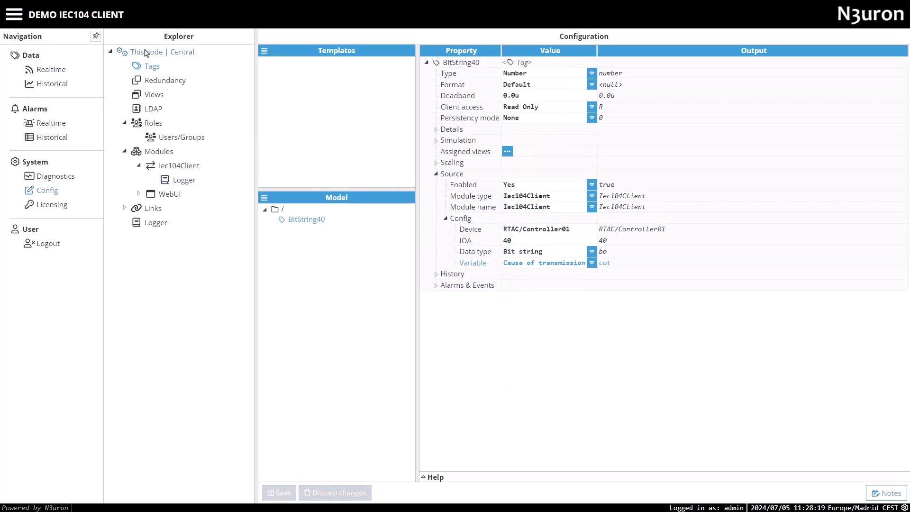
{"action": "left_click", "coordinate": [50, 70]}
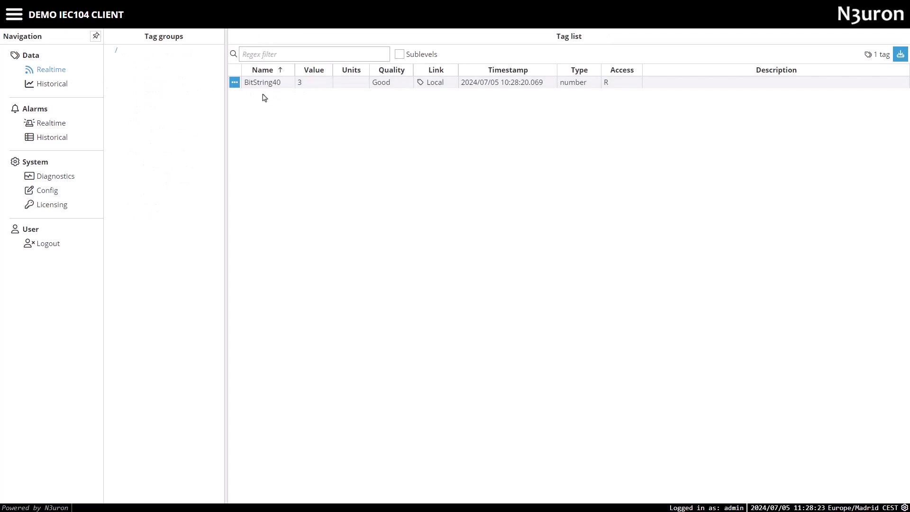
Step: Duplicate BitString40 as a new tag named DoublePoint21
{"action": "left_click", "coordinate": [48, 191]}
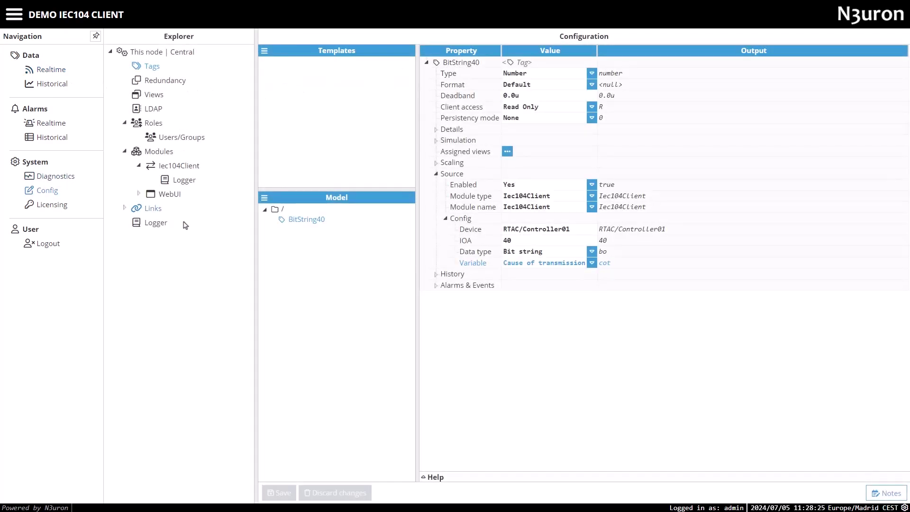
{"action": "right_click", "coordinate": [305, 221]}
{"action": "left_click", "coordinate": [312, 254]}
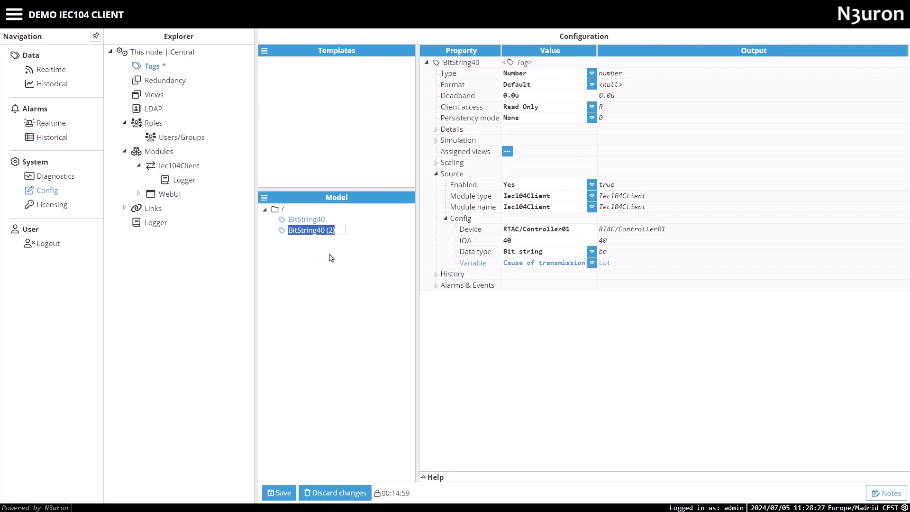
{"action": "type", "text": "DoublePoint21"}
{"action": "key", "text": "Return"}
Step: Set DoublePoint21 to IOA 21, data type Double point, variable Value, and save
{"action": "left_click", "coordinate": [436, 129]}
{"action": "left_click", "coordinate": [435, 157]}
{"action": "left_click", "coordinate": [436, 163]}
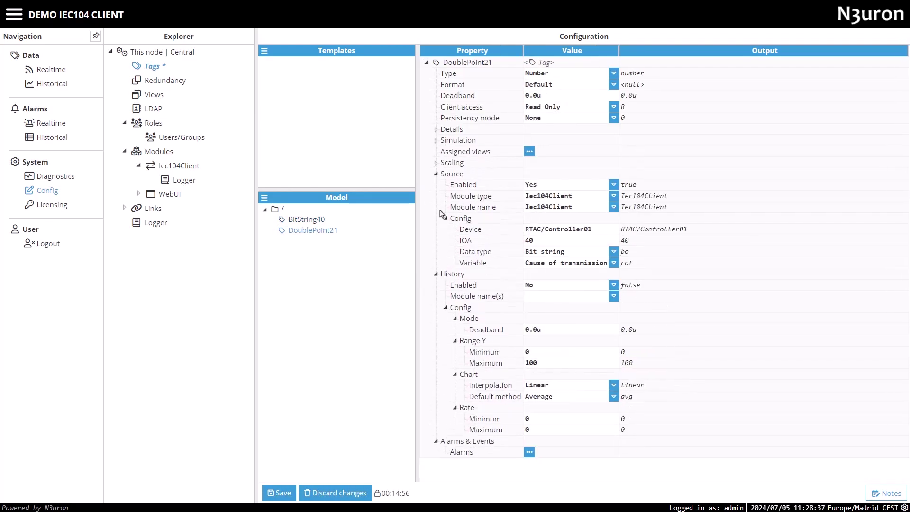
{"action": "left_click", "coordinate": [435, 275]}
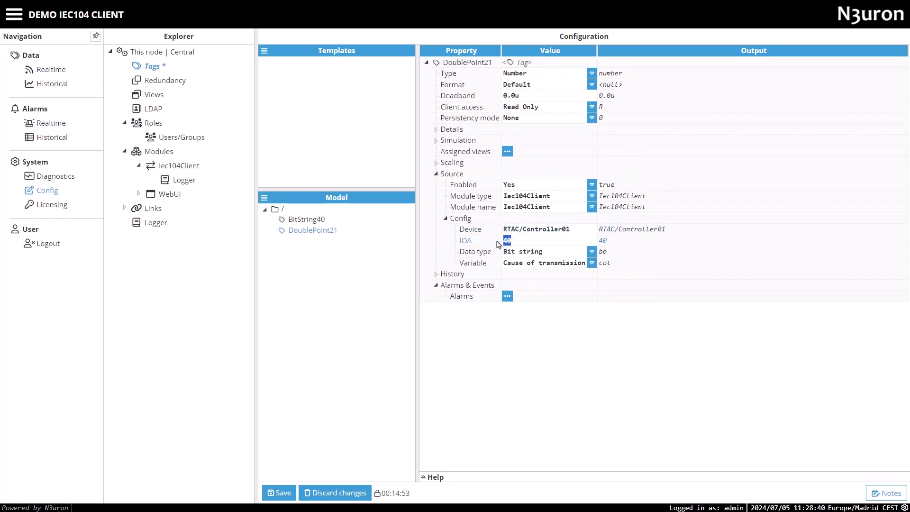
{"action": "type", "text": "21"}
{"action": "left_click", "coordinate": [522, 251]}
{"action": "left_click", "coordinate": [527, 277]}
{"action": "left_click", "coordinate": [521, 262]}
{"action": "left_click", "coordinate": [522, 274]}
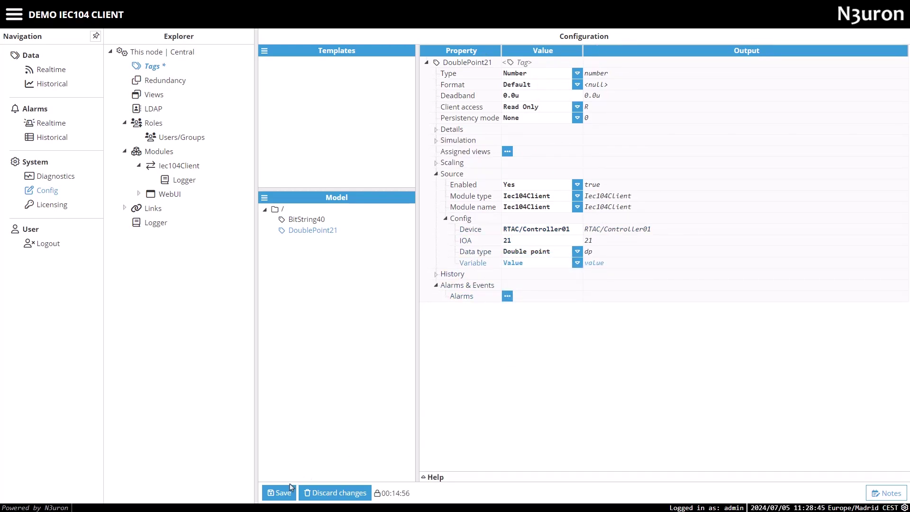
{"action": "left_click", "coordinate": [279, 493]}
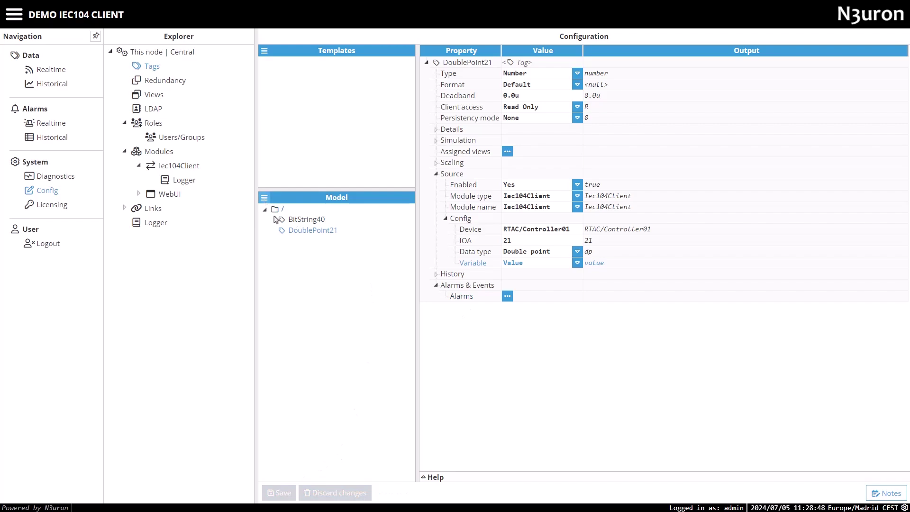
Step: Duplicate DoublePoint21 as a new tag named FloatingPoint52
{"action": "right_click", "coordinate": [307, 232]}
{"action": "left_click", "coordinate": [304, 262]}
{"action": "type", "text": "FloatingPoint52"}
{"action": "key", "text": "Return"}
Step: Set FloatingPoint52 to IOA 52 with data type Floating point, and save
{"action": "left_click", "coordinate": [436, 129]}
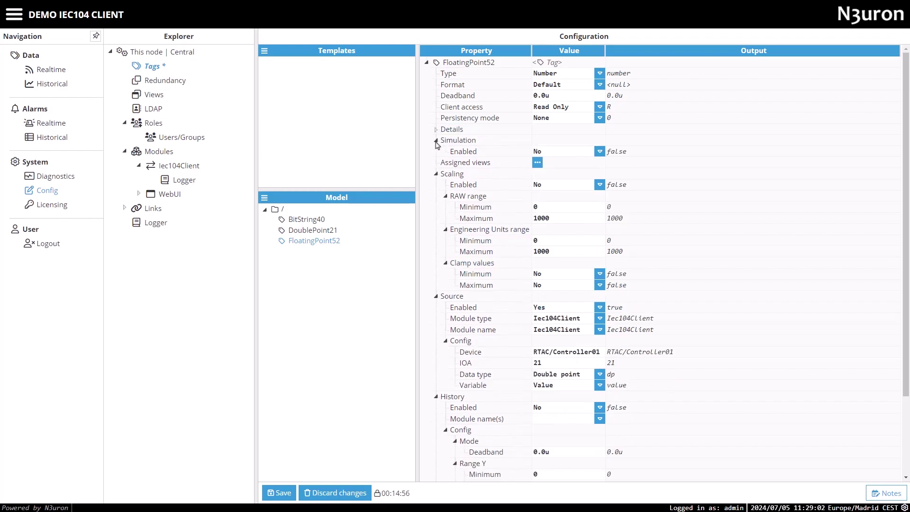
{"action": "left_click", "coordinate": [436, 140]}
{"action": "left_click", "coordinate": [436, 162]}
{"action": "left_click", "coordinate": [436, 274]}
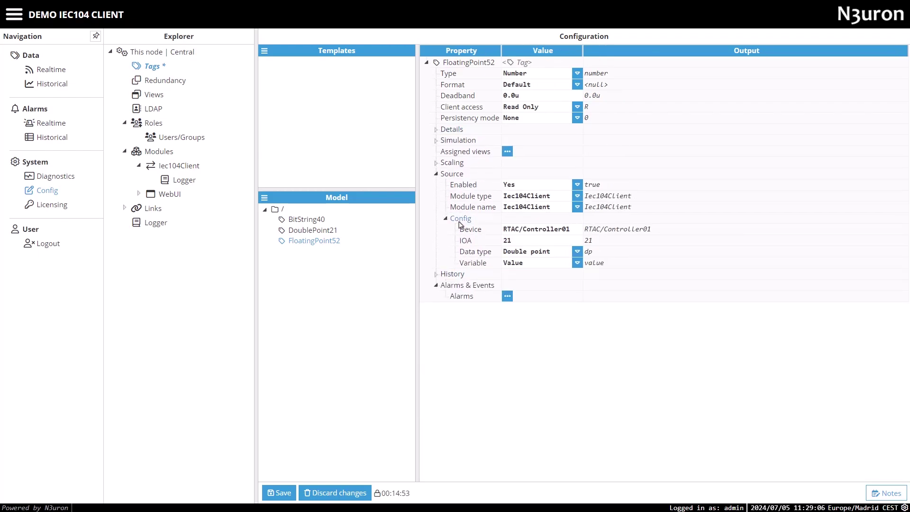
{"action": "left_click", "coordinate": [518, 241]}
{"action": "type", "text": "5"}
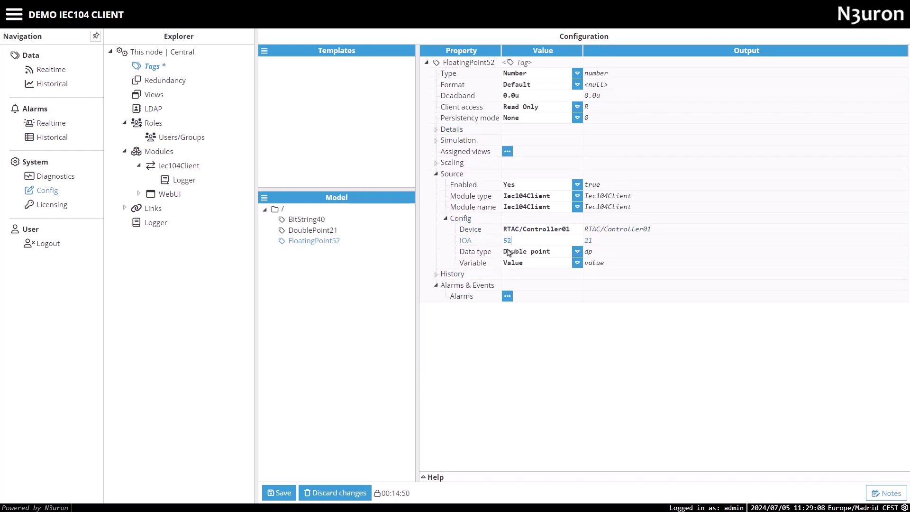
{"action": "left_click", "coordinate": [528, 254]}
{"action": "left_click", "coordinate": [525, 347]}
{"action": "left_click", "coordinate": [282, 493]}
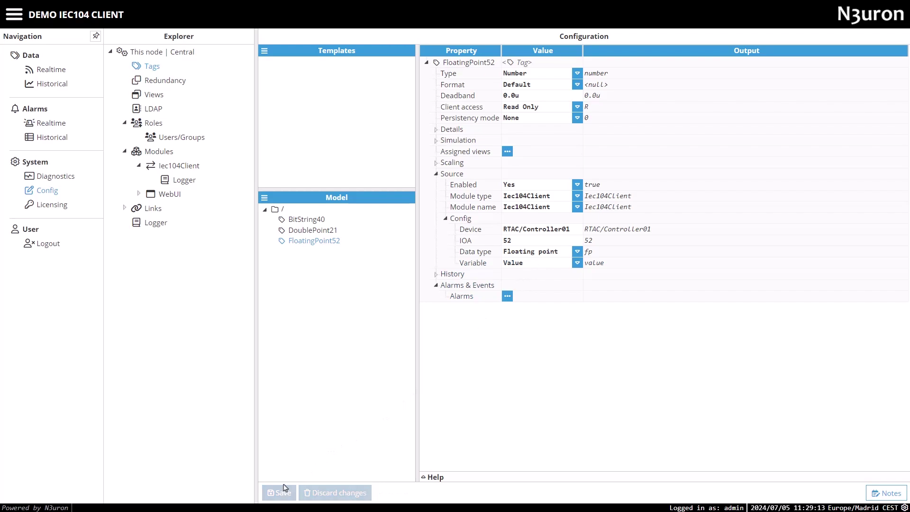
{"action": "left_click", "coordinate": [47, 75]}
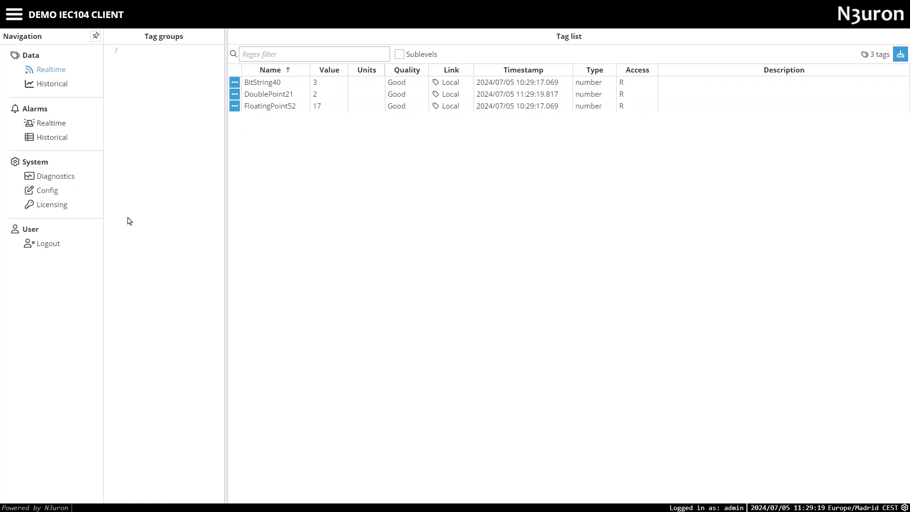
{"action": "left_click", "coordinate": [58, 193]}
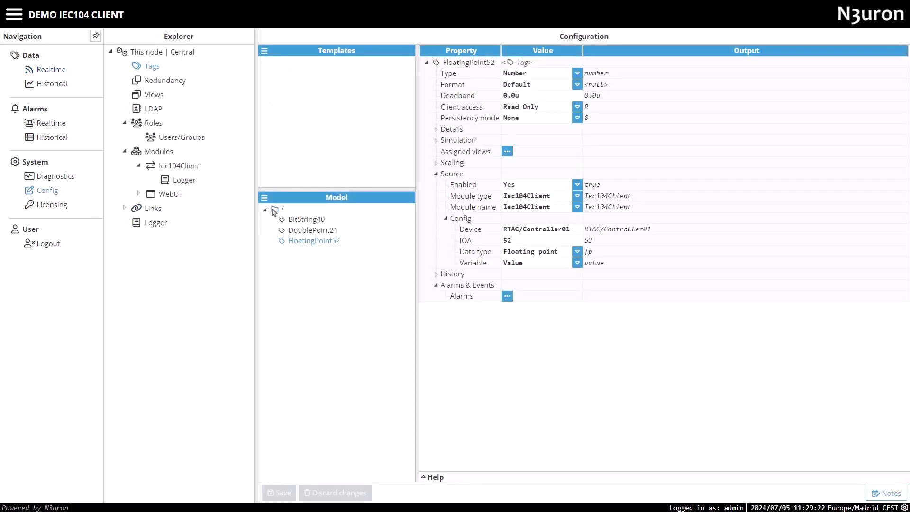
Step: In RTAC, view Bitstring Commands: C_BO_0000 at IOA 140 and its status at 141
{"action": "key", "text": "alt+Tab"}
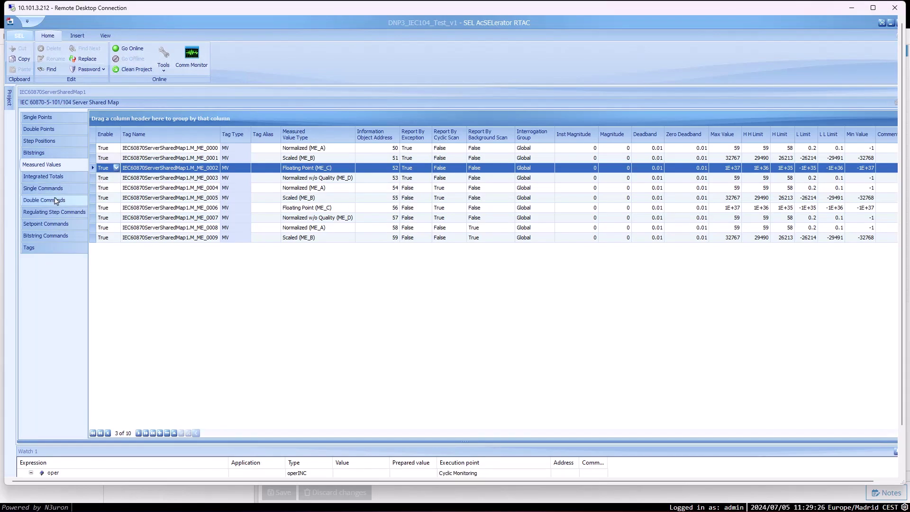
{"action": "left_click", "coordinate": [50, 237]}
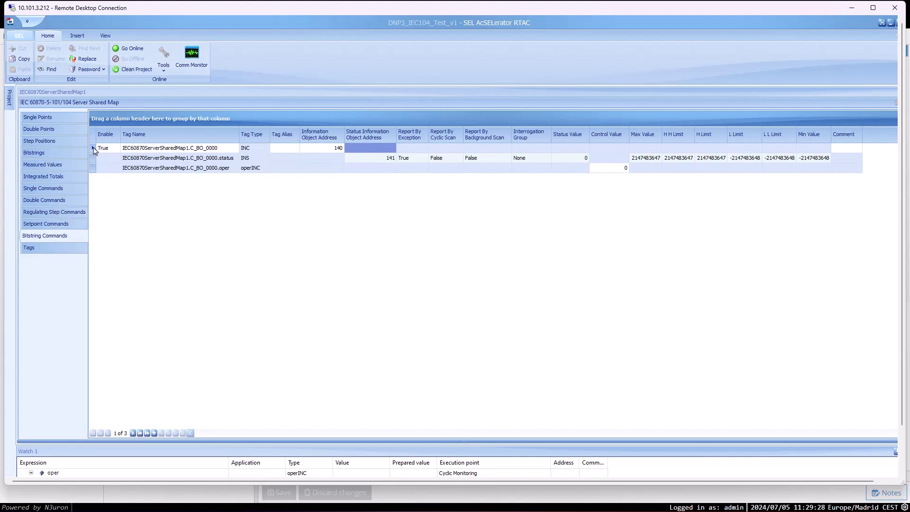
{"action": "left_click", "coordinate": [93, 148]}
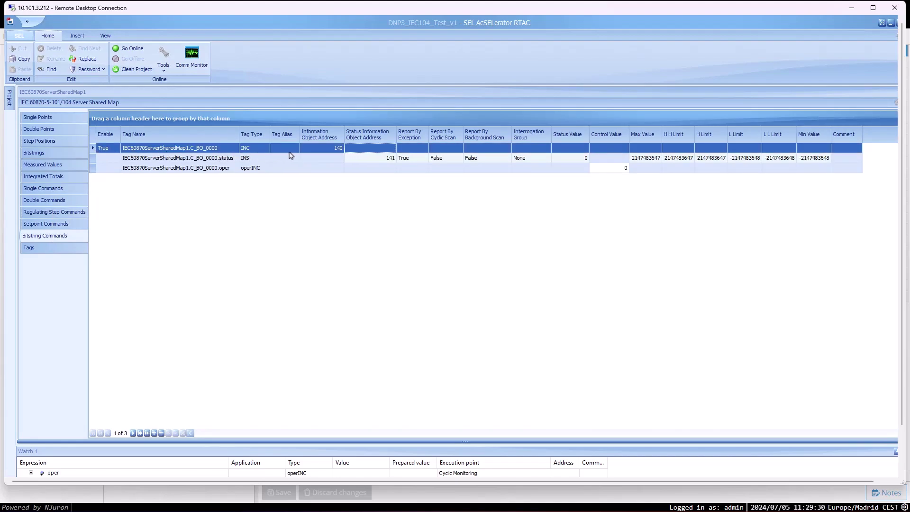
{"action": "left_click", "coordinate": [94, 160]}
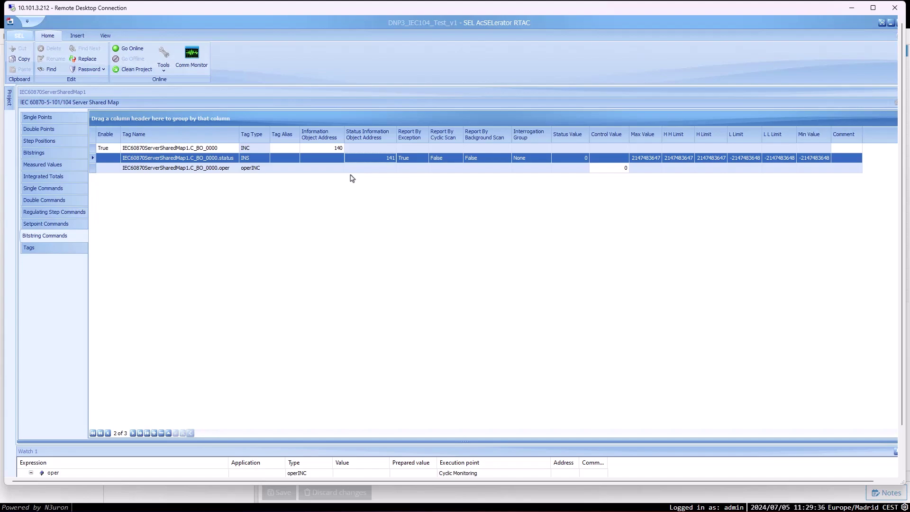
Step: Back in N3uron, duplicate BitString40 and name the copy BitStringCmd140
{"action": "key", "text": "alt+Tab"}
{"action": "right_click", "coordinate": [304, 222]}
{"action": "left_click", "coordinate": [305, 252]}
{"action": "key", "text": "End"}
{"action": "key", "text": "BackSpace"}
{"action": "key", "text": "BackSpace"}
{"action": "key", "text": "BackSpace"}
{"action": "key", "text": "BackSpace"}
{"action": "type", "text": "Cmd140"}
{"action": "key", "text": "Return"}
Step: Give BitStringCmd140 Read/Write client access, IOA 140 and variable Value: raw
{"action": "left_click", "coordinate": [576, 107]}
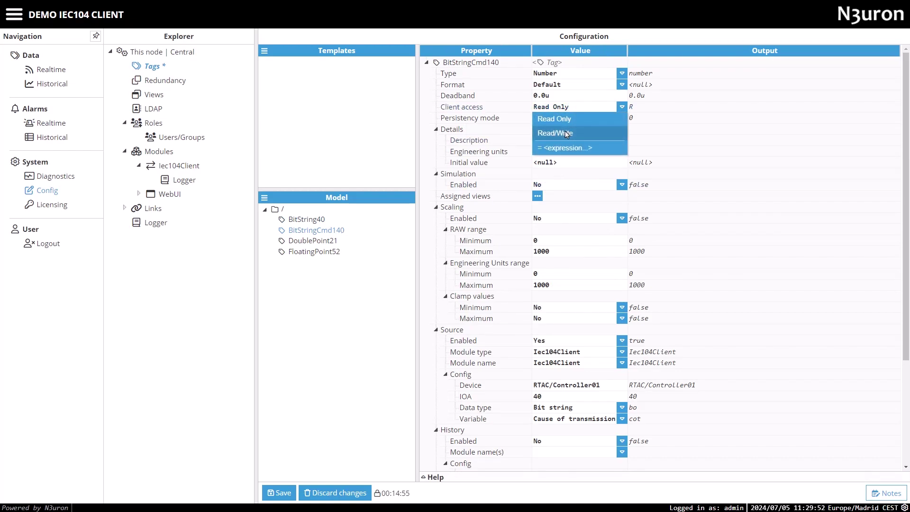
{"action": "left_click", "coordinate": [560, 129]}
{"action": "left_click", "coordinate": [436, 129]}
{"action": "left_click", "coordinate": [435, 140]}
{"action": "left_click", "coordinate": [436, 162]}
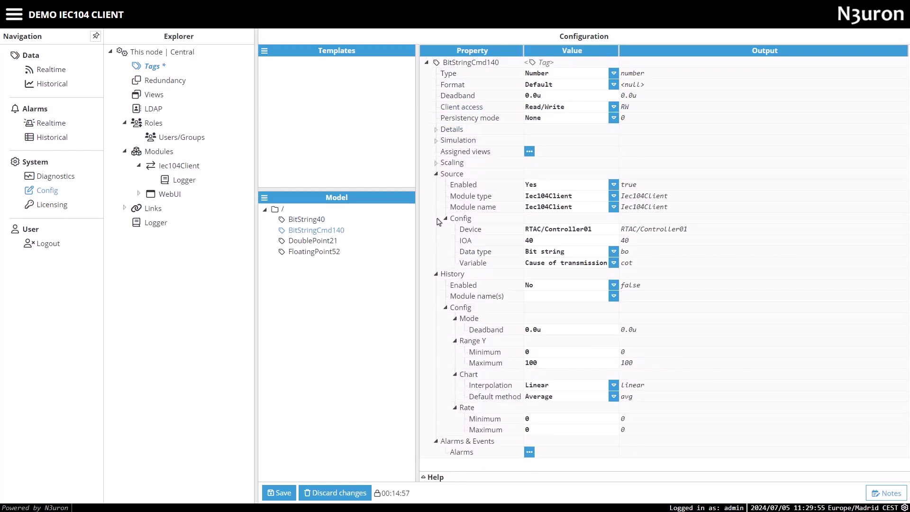
{"action": "left_click", "coordinate": [436, 274]}
{"action": "left_click", "coordinate": [525, 244]}
{"action": "type", "text": "140"}
{"action": "left_click", "coordinate": [546, 263]}
{"action": "left_click", "coordinate": [522, 289]}
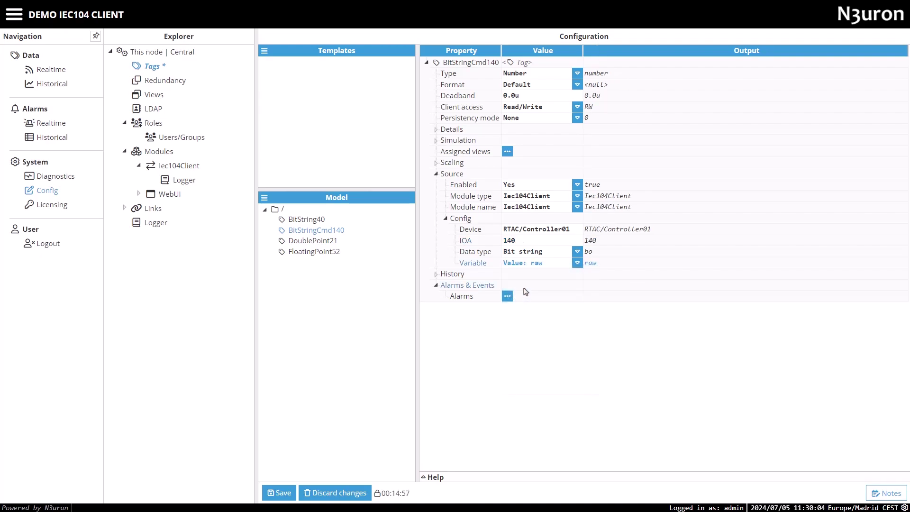
Step: Duplicate the BitStringCmd140 tag and rename the copy to BitString141
{"action": "right_click", "coordinate": [313, 234]}
{"action": "left_click", "coordinate": [302, 263]}
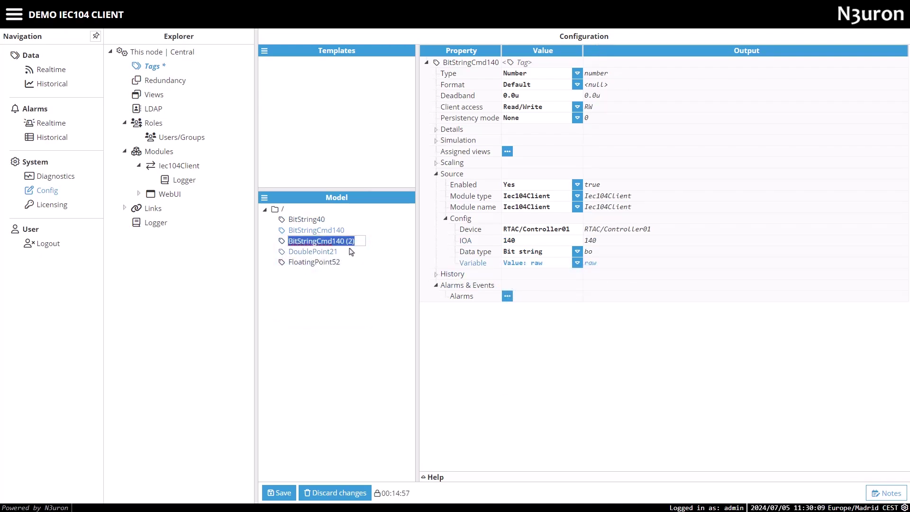
{"action": "left_click", "coordinate": [331, 242]}
{"action": "key", "text": "BackSpace"}
{"action": "key", "text": "BackSpace"}
{"action": "key", "text": "BackSpace"}
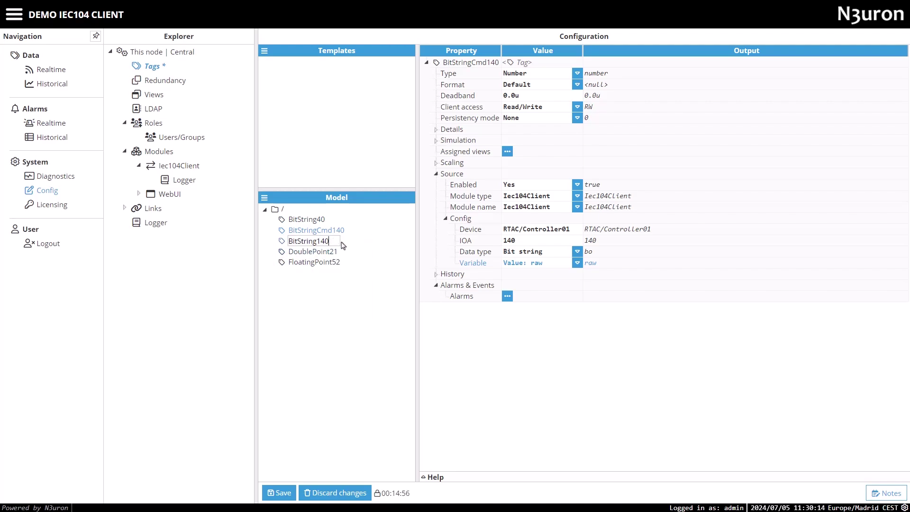
{"action": "key", "text": "BackSpace"}
{"action": "type", "text": "1"}
{"action": "key", "text": "Return"}
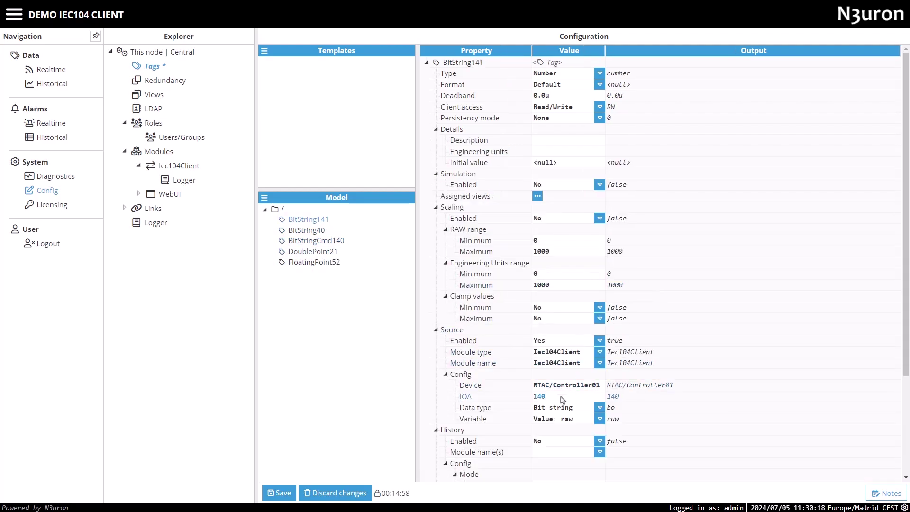
Step: Set BitString141's IOA to 141 with Read Only client access, then save the tag changes
{"action": "left_click", "coordinate": [562, 400]}
{"action": "key", "text": "BackSpace"}
{"action": "type", "text": "1"}
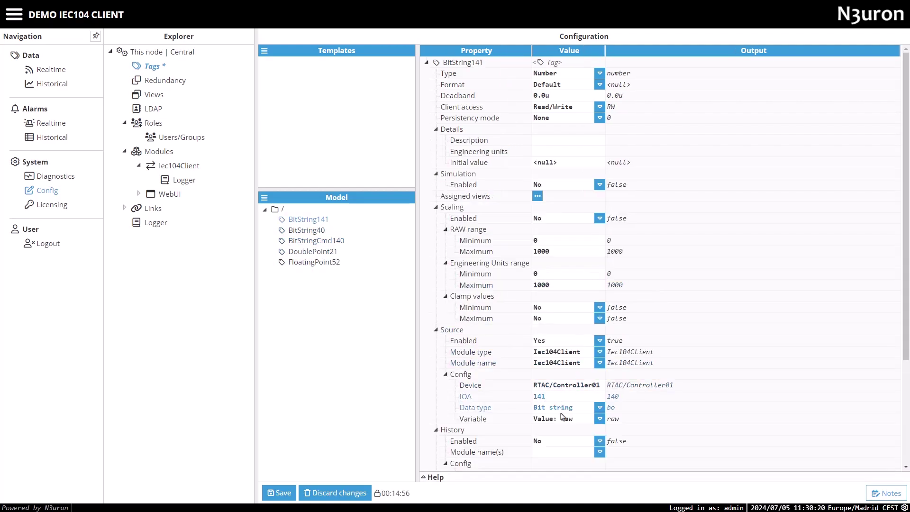
{"action": "left_click", "coordinate": [597, 110]}
{"action": "left_click", "coordinate": [554, 118]}
{"action": "left_click", "coordinate": [280, 493]}
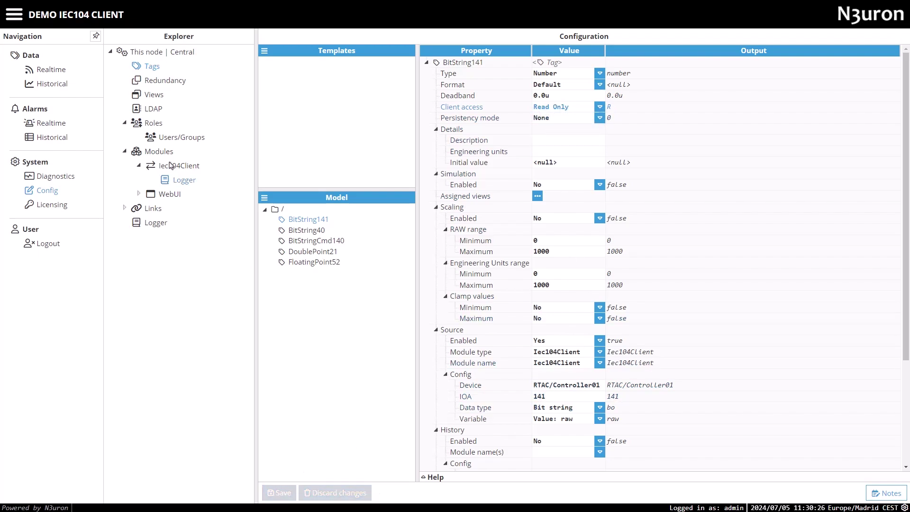
Step: In the Realtime view, write 123 to BitStringCmd140 and close the write dialog
{"action": "left_click", "coordinate": [64, 73]}
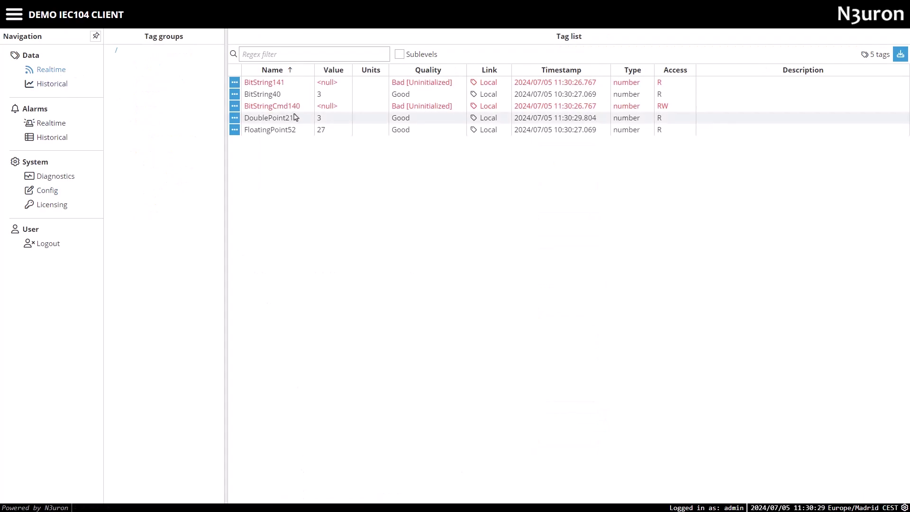
{"action": "right_click", "coordinate": [334, 111]}
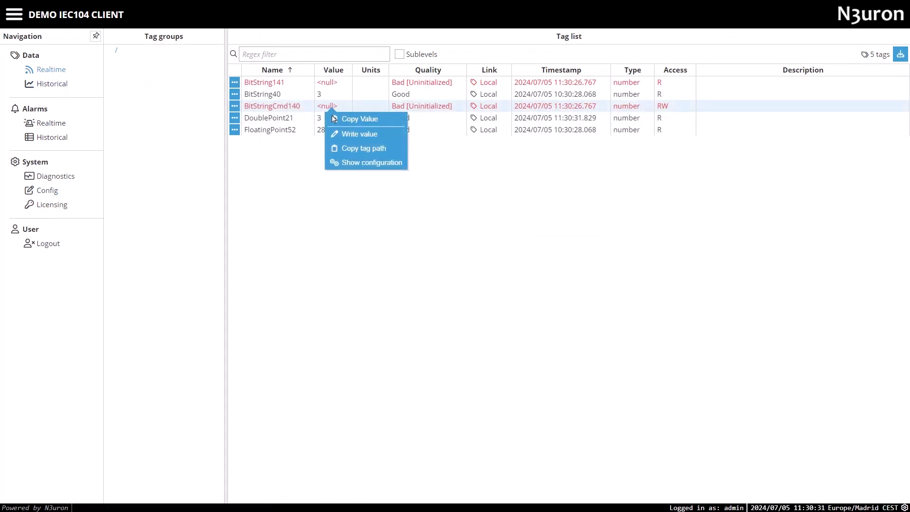
{"action": "left_click", "coordinate": [341, 135]}
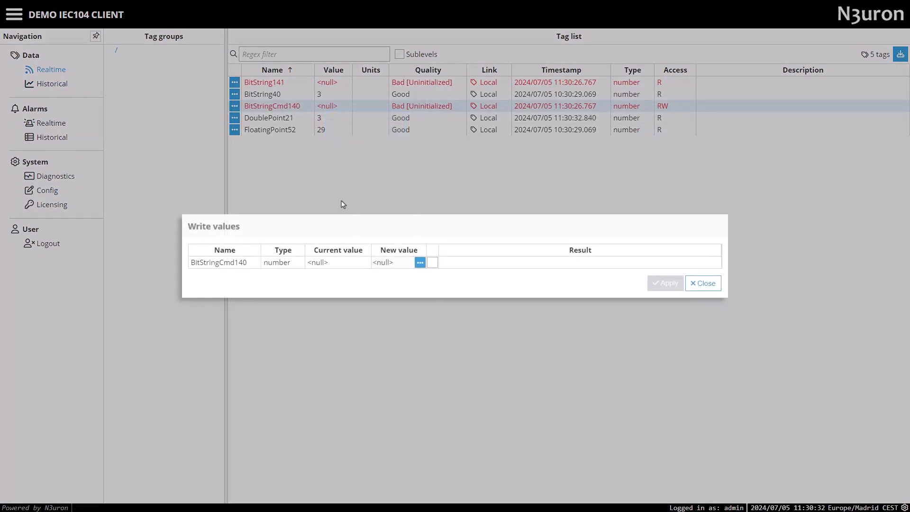
{"action": "left_click", "coordinate": [404, 269]}
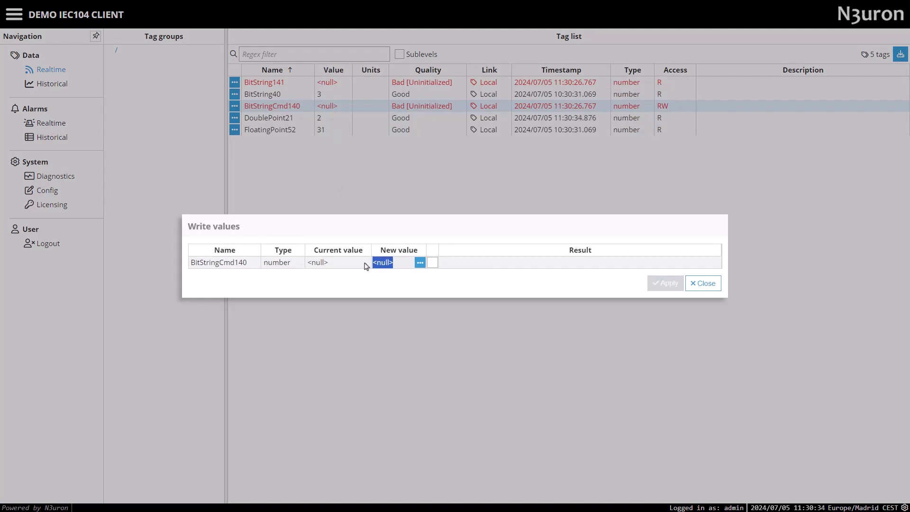
{"action": "type", "text": "123"}
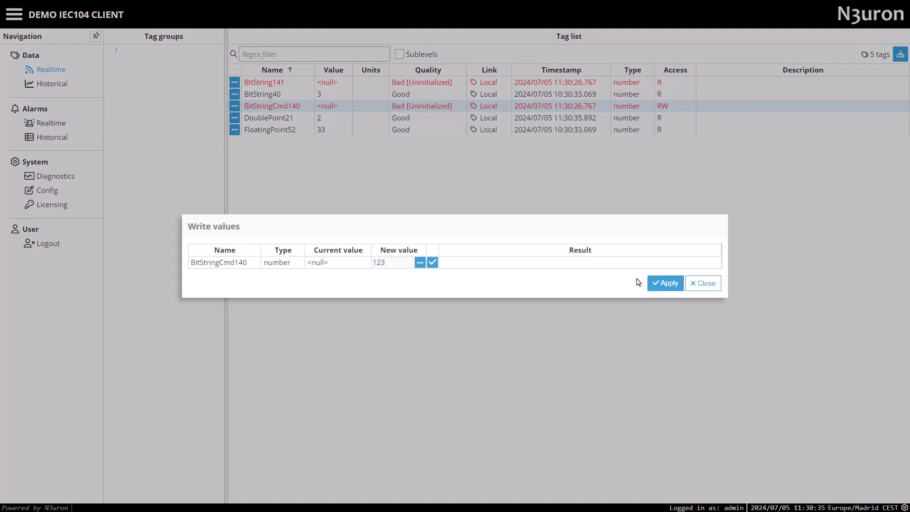
{"action": "left_click", "coordinate": [668, 284]}
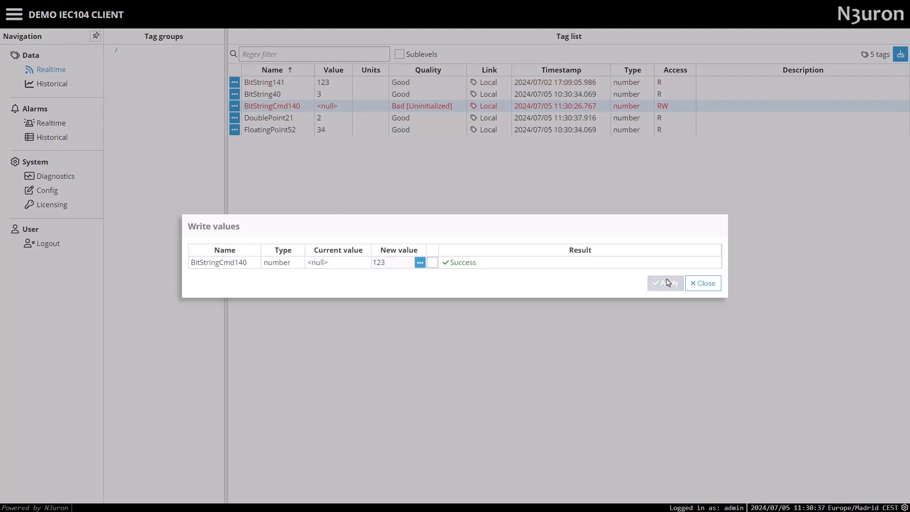
{"action": "left_click", "coordinate": [702, 283]}
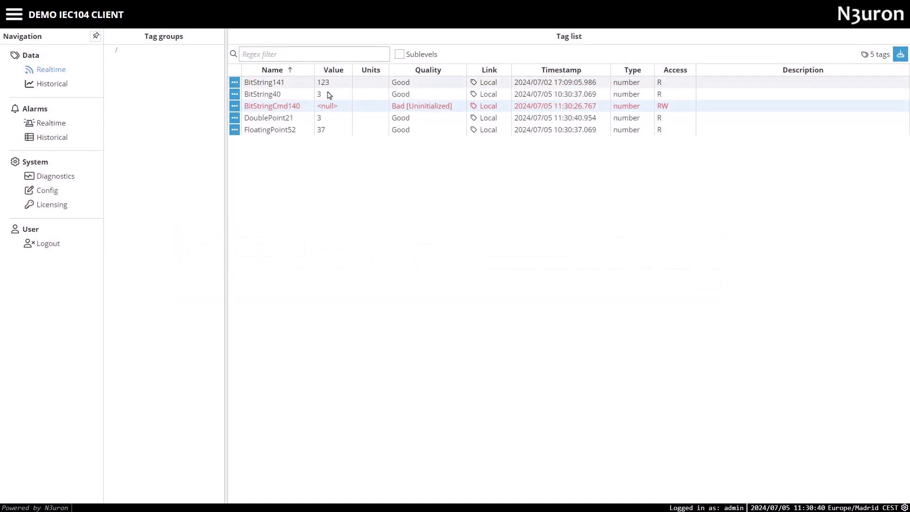
Step: Write the value 234 to BitStringCmd140 and close the write dialog
{"action": "right_click", "coordinate": [331, 111]}
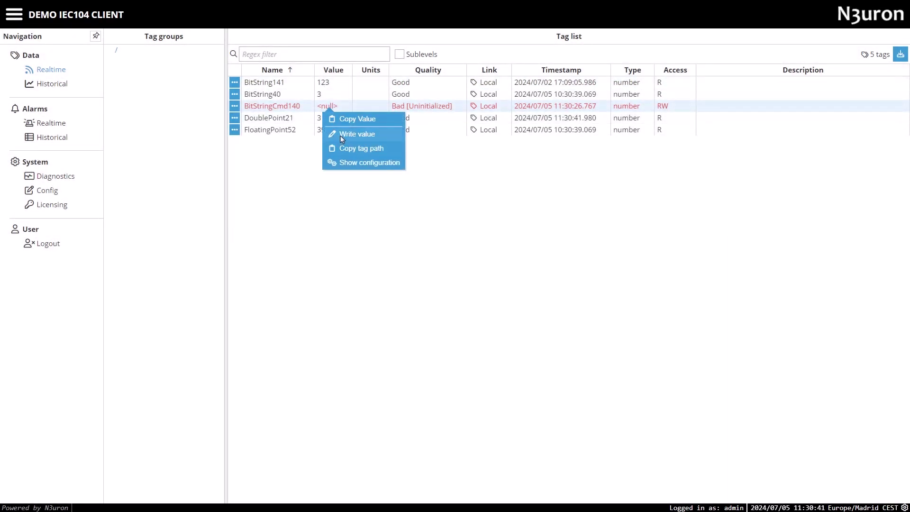
{"action": "left_click", "coordinate": [340, 136]}
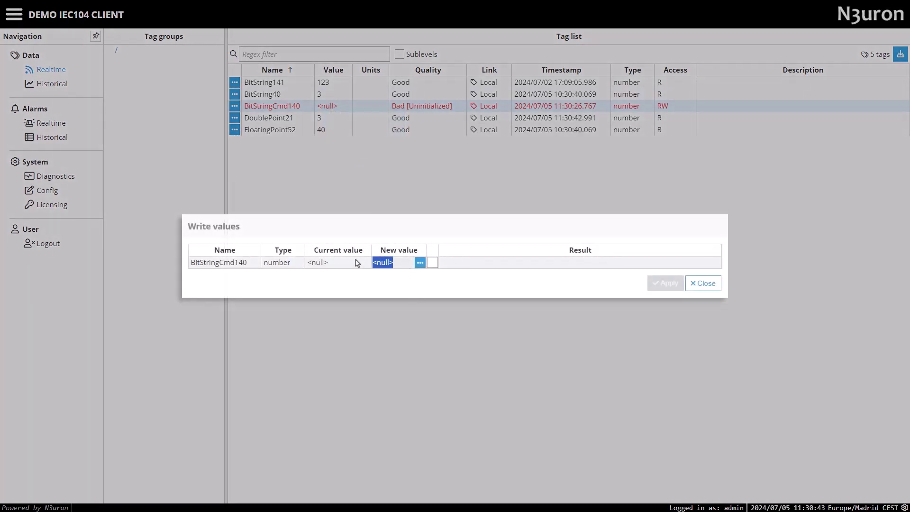
{"action": "type", "text": "234"}
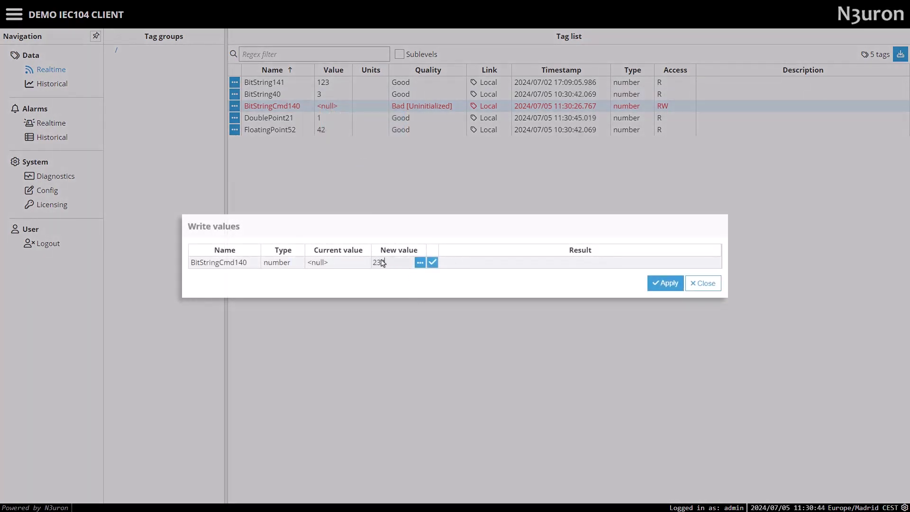
{"action": "left_click", "coordinate": [649, 280]}
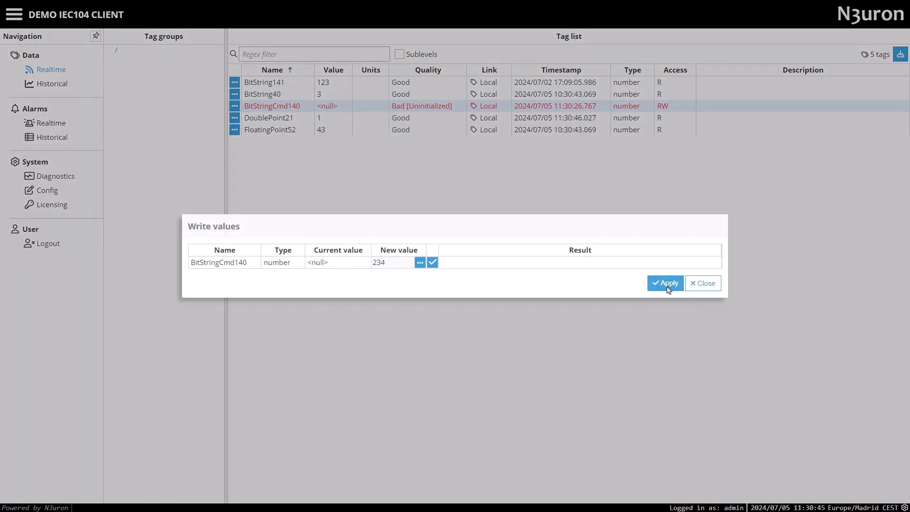
{"action": "left_click", "coordinate": [704, 284]}
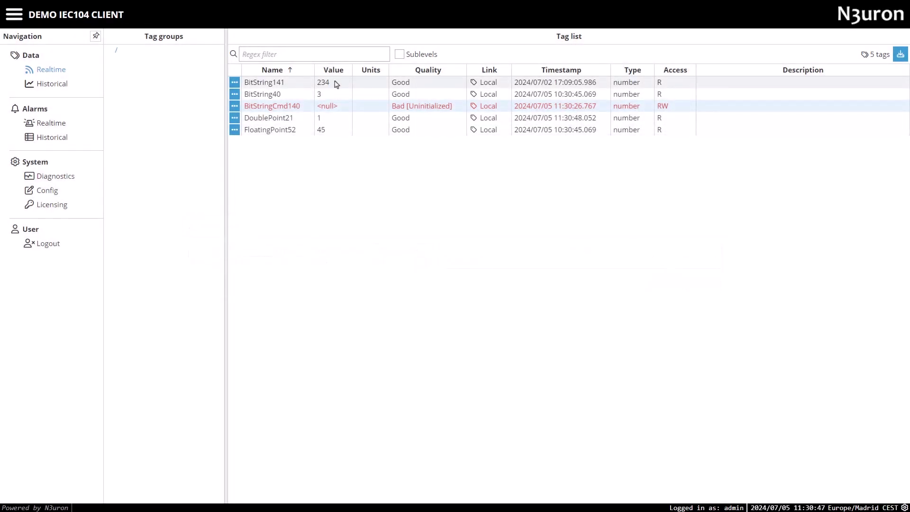